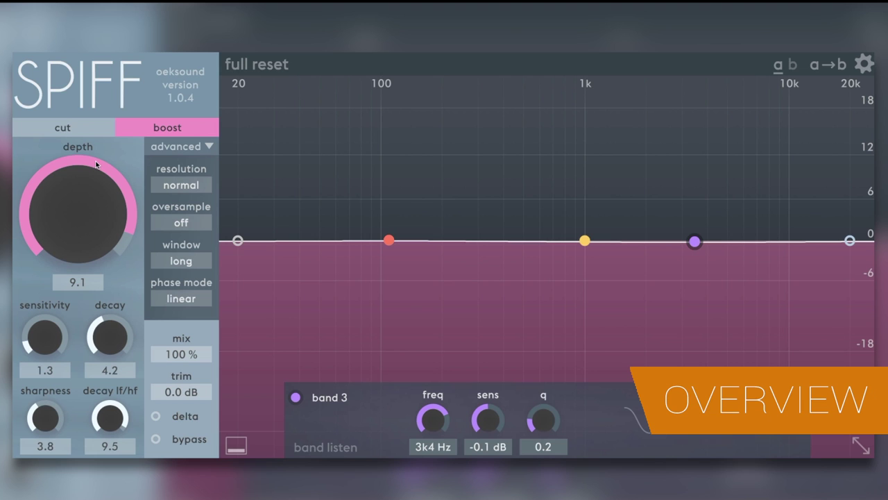
# Step: Try cut mode, then return Spiff to boost mode
pyautogui.moveTo(96, 165)
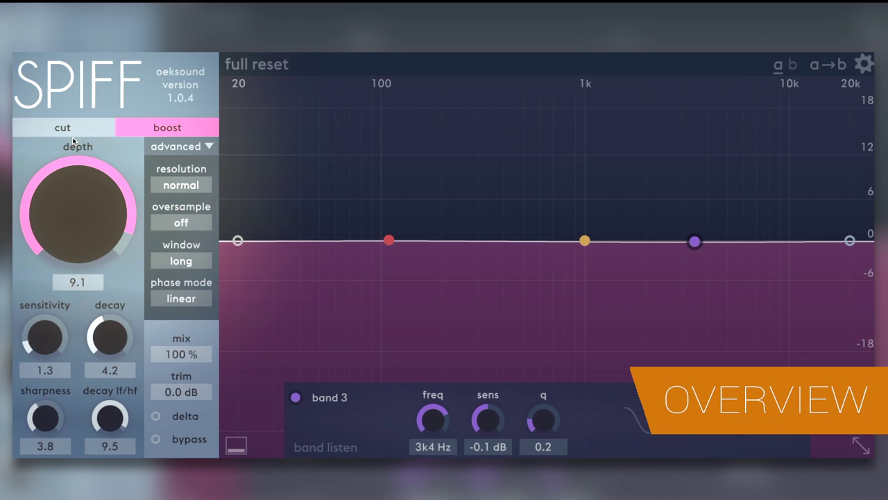
pyautogui.click(70, 128)
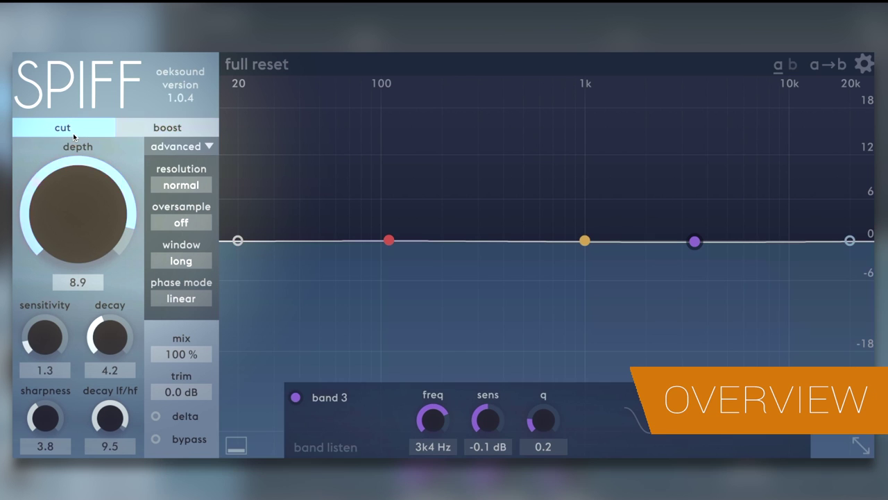
pyautogui.click(137, 132)
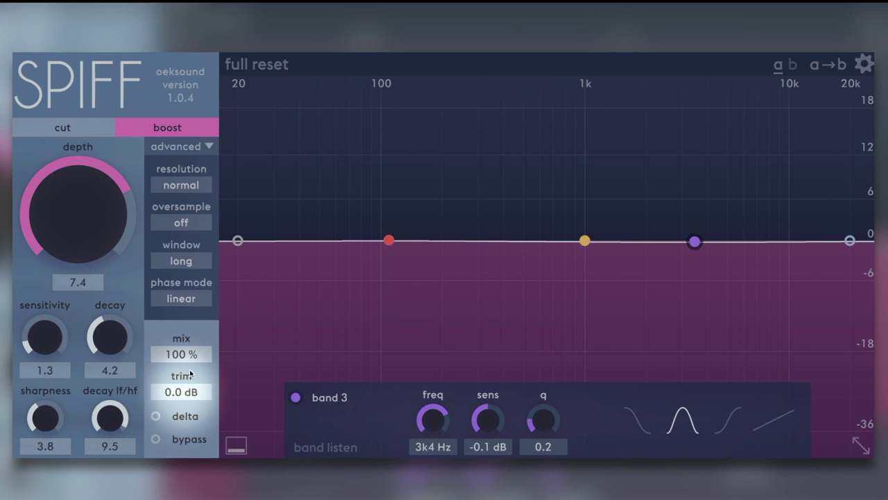
# Step: Audition delta monitoring on and off, then bypass the processing to compare
pyautogui.click(156, 417)
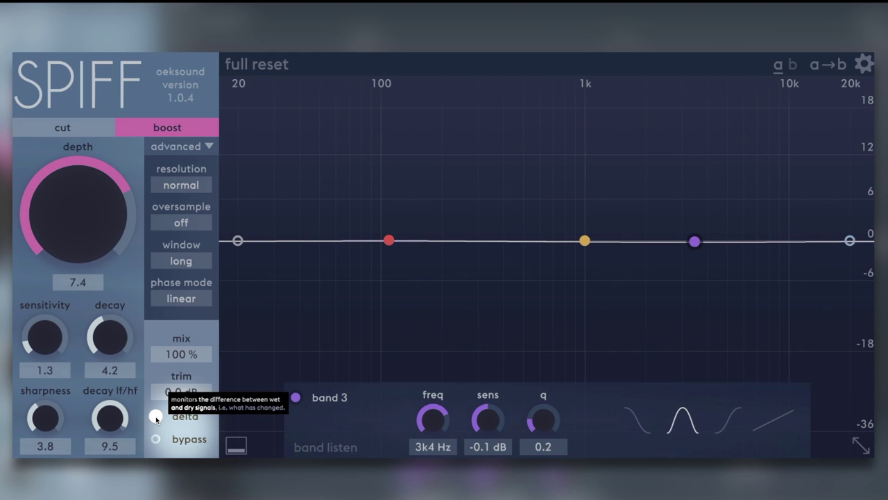
pyautogui.click(156, 417)
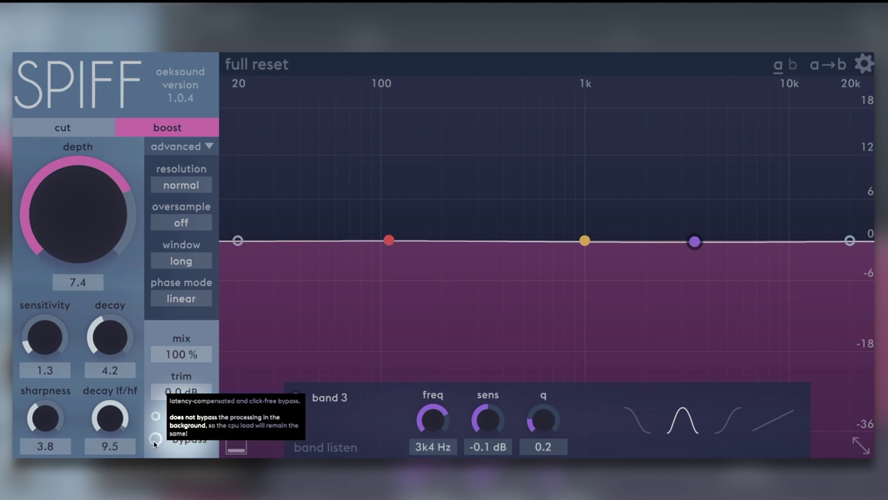
pyautogui.click(155, 440)
# Step: Re-enable processing, reveal the advanced stereo settings and keep stereo mode at left / right
pyautogui.click(155, 440)
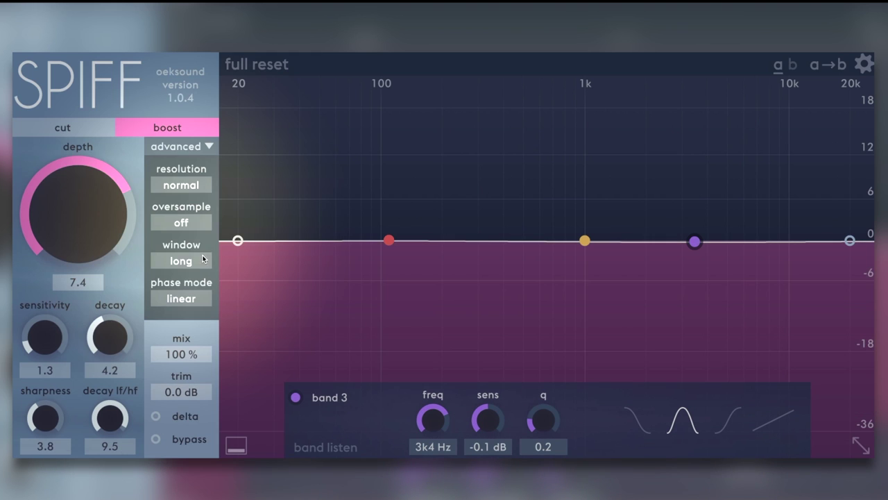
pyautogui.click(205, 148)
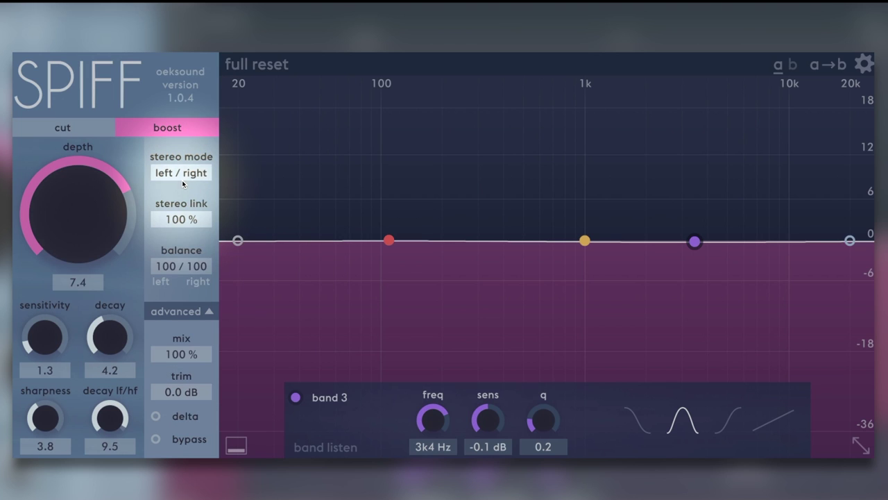
pyautogui.click(184, 175)
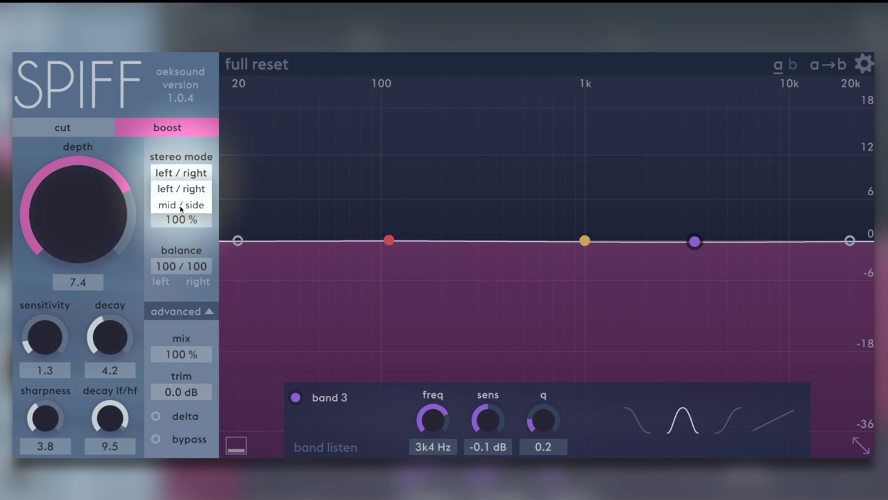
pyautogui.click(186, 149)
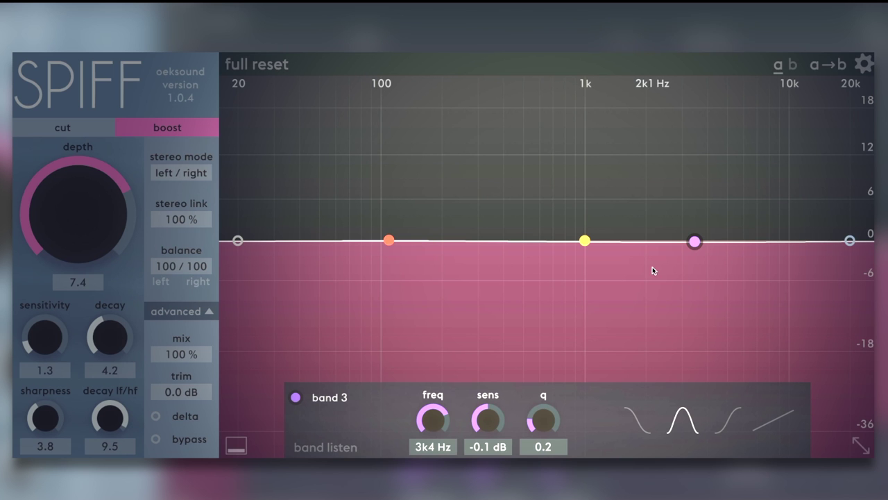
# Step: Raise the lo cut to about 37 Hz, then solo band 1 and move it to 161 Hz
pyautogui.moveTo(238, 241); pyautogui.dragTo(294, 241)
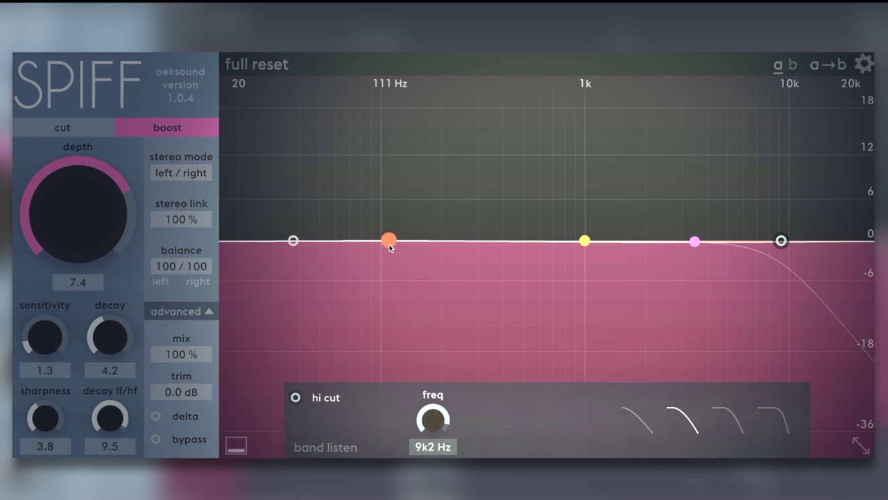
pyautogui.click(388, 240)
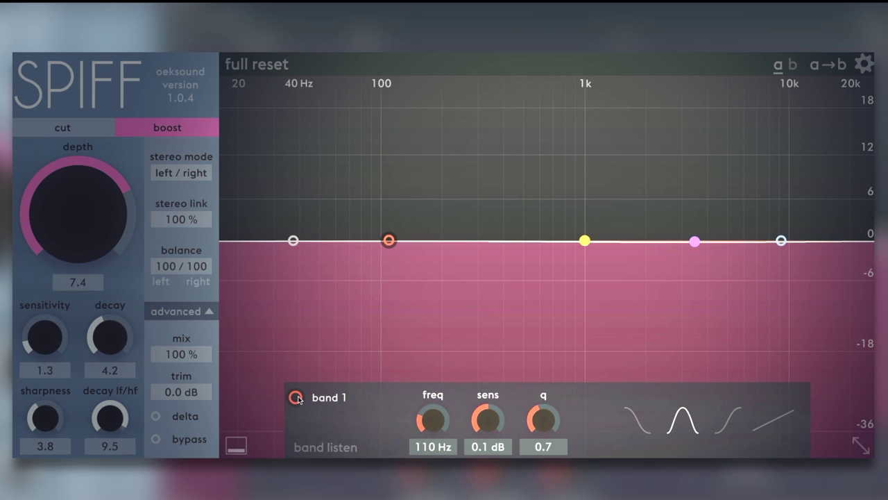
pyautogui.click(323, 448)
pyautogui.moveTo(395, 243); pyautogui.dragTo(423, 241)
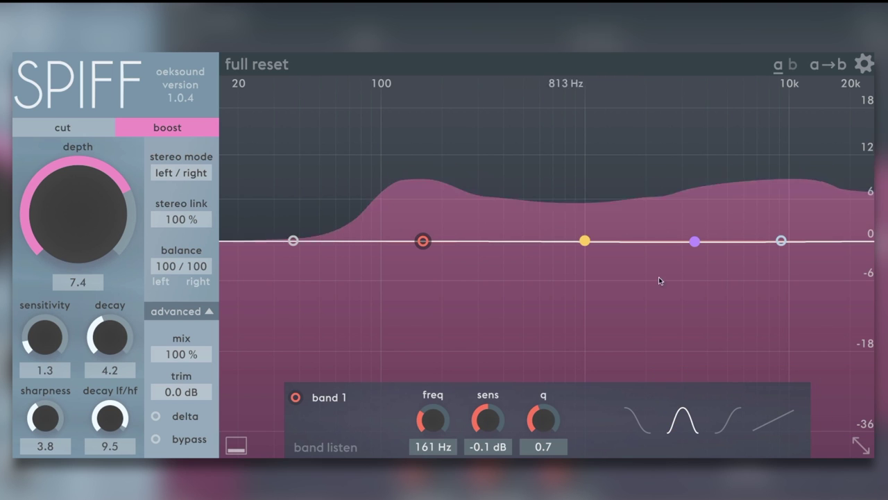
# Step: Solo band 3 and shape it to about 3k1 Hz with an 8.0 dB boost
pyautogui.moveTo(695, 241); pyautogui.dragTo(664, 217)
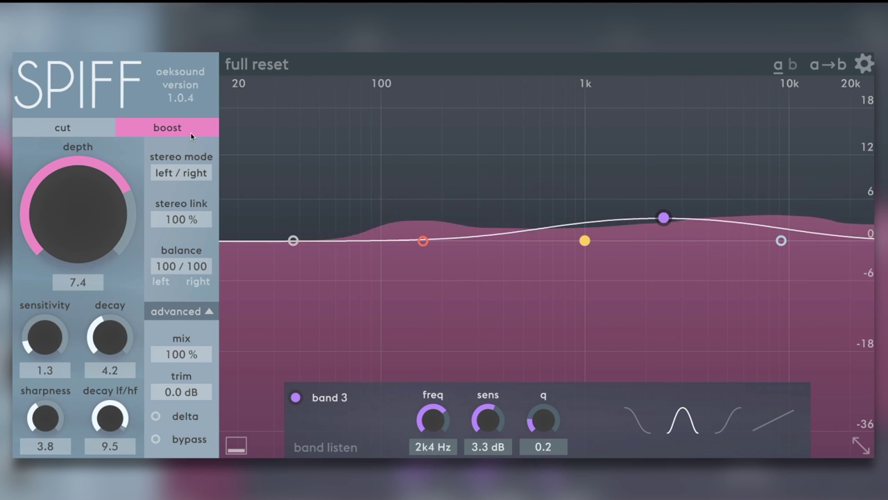
pyautogui.moveTo(663, 218)
pyautogui.mouseDown()
pyautogui.moveTo(687, 173)
pyautogui.moveTo(686, 184)
pyautogui.mouseUp()
pyautogui.click(321, 449)
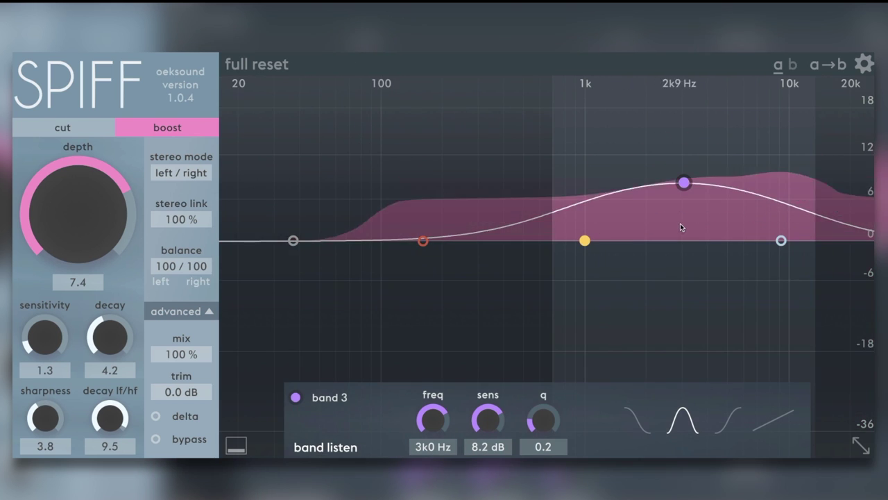
pyautogui.moveTo(686, 184); pyautogui.dragTo(687, 189)
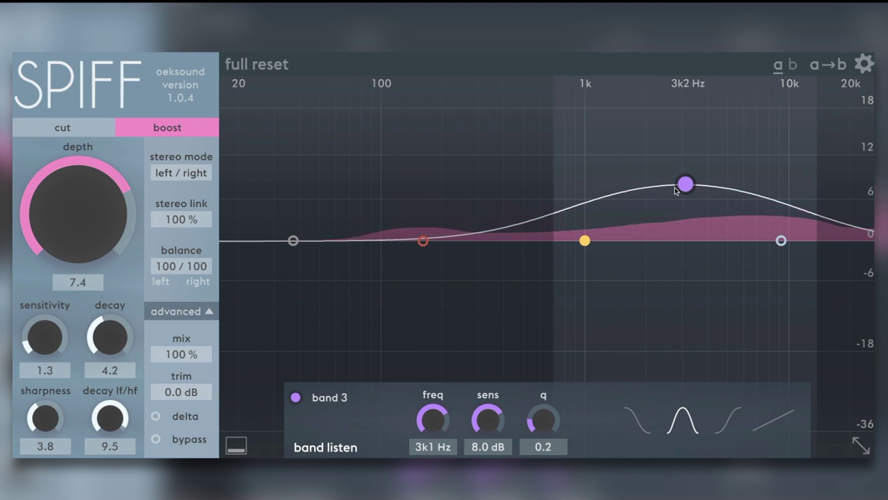
pyautogui.scroll(2, 115, 338)
pyautogui.scroll(6, 116, 338)
pyautogui.scroll(2, 54, 337)
pyautogui.scroll(10, 54, 337)
# Step: Set sensitivity around 4.6 and decay 6.2, nudging band 3 to about 3k3 Hz
pyautogui.moveTo(59, 325); pyautogui.dragTo(63, 299)
pyautogui.scroll(13, 115, 345)
pyautogui.scroll(-14, 115, 345)
pyautogui.scroll(12, 115, 345)
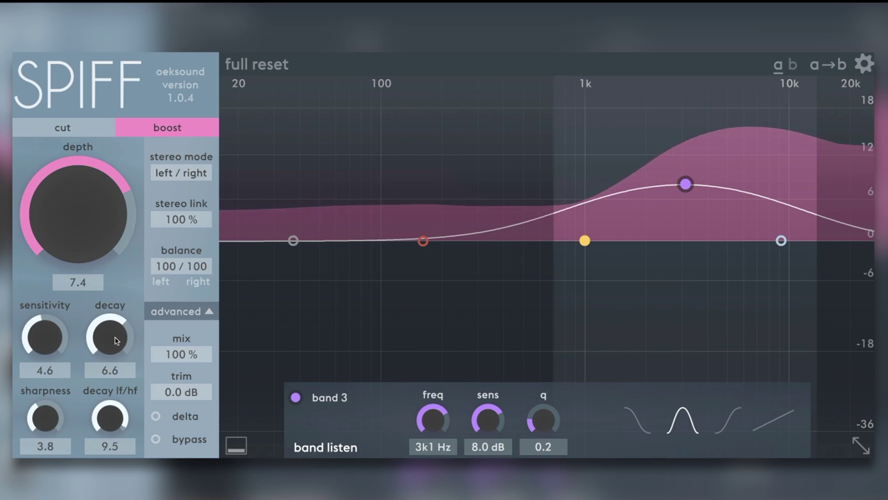
pyautogui.scroll(1, 115, 345)
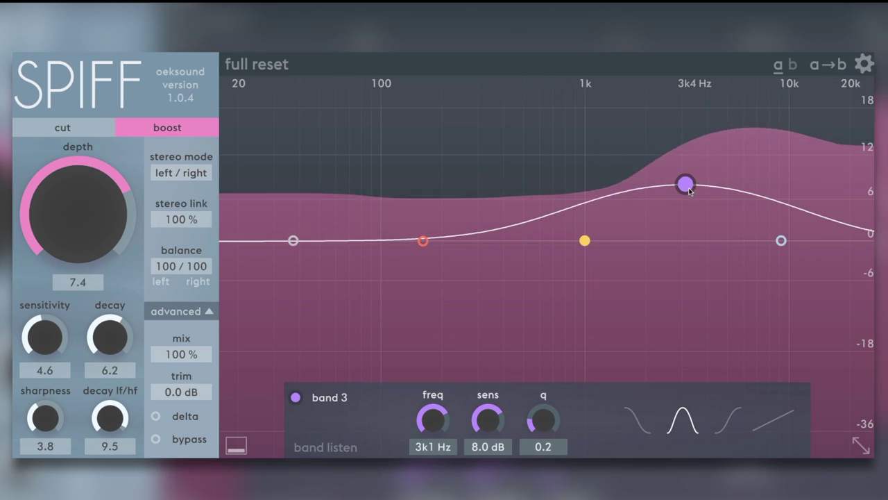
pyautogui.moveTo(686, 184); pyautogui.dragTo(699, 188)
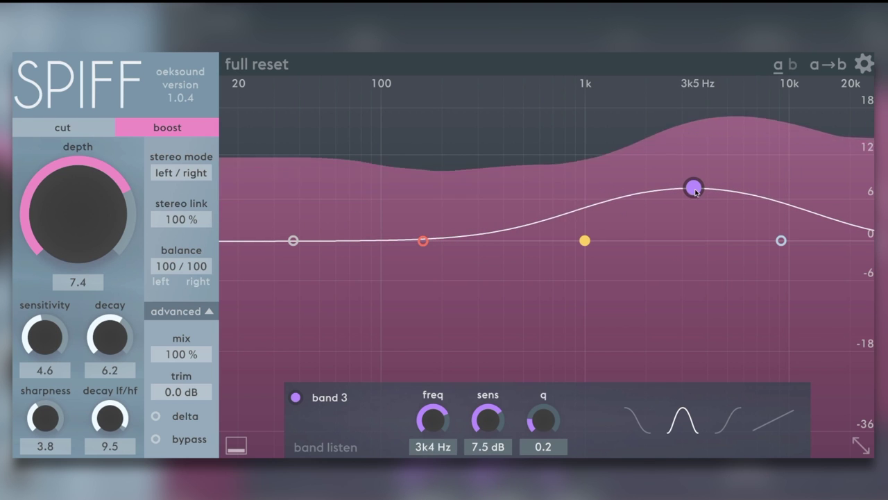
# Step: Audition delta, lower depth to about 5.8, then switch to cut mode with band 3 at 3k9 Hz
pyautogui.click(157, 416)
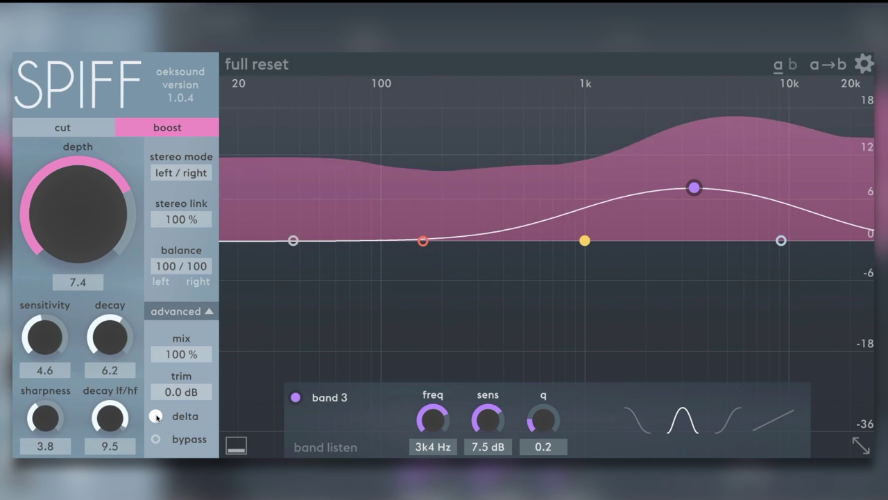
pyautogui.click(157, 417)
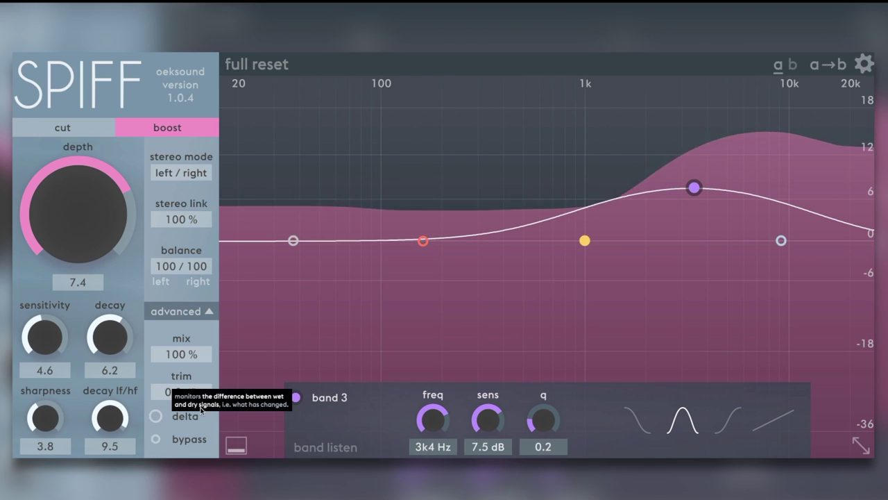
pyautogui.moveTo(108, 212); pyautogui.dragTo(109, 238)
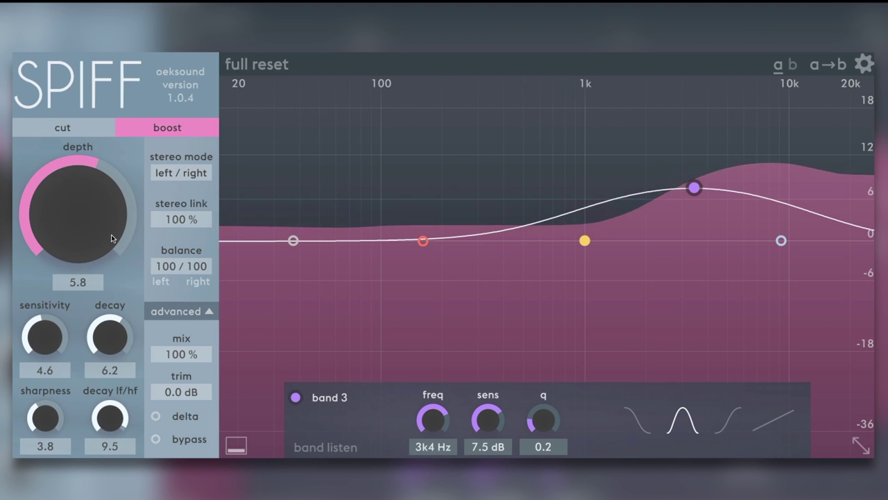
pyautogui.click(86, 130)
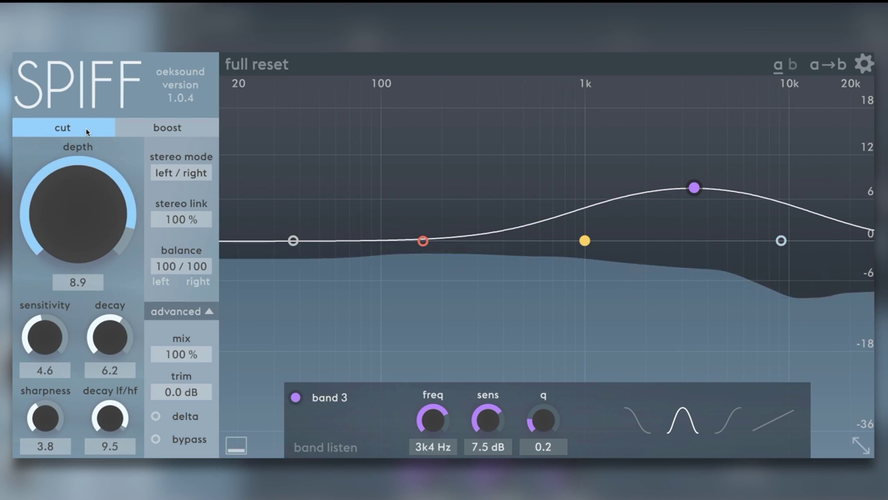
pyautogui.moveTo(695, 189); pyautogui.dragTo(706, 241)
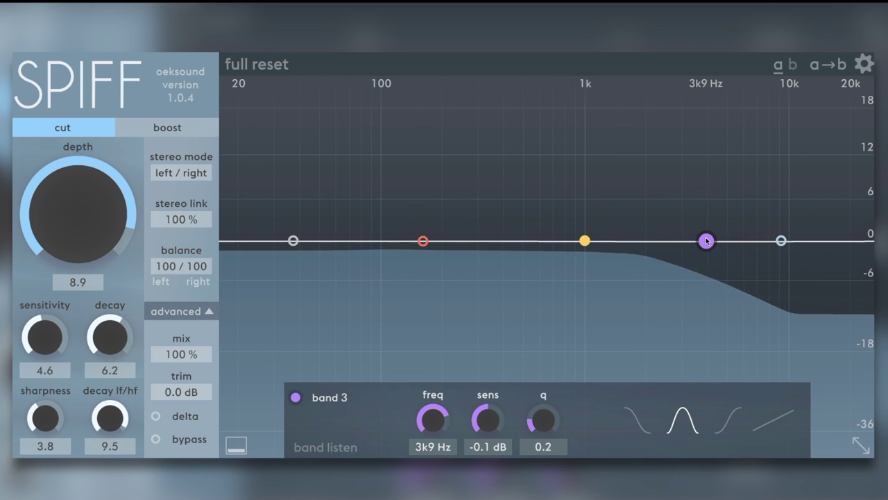
# Step: Switch back to boost mode and raise the lo cut to 392 Hz
pyautogui.click(166, 128)
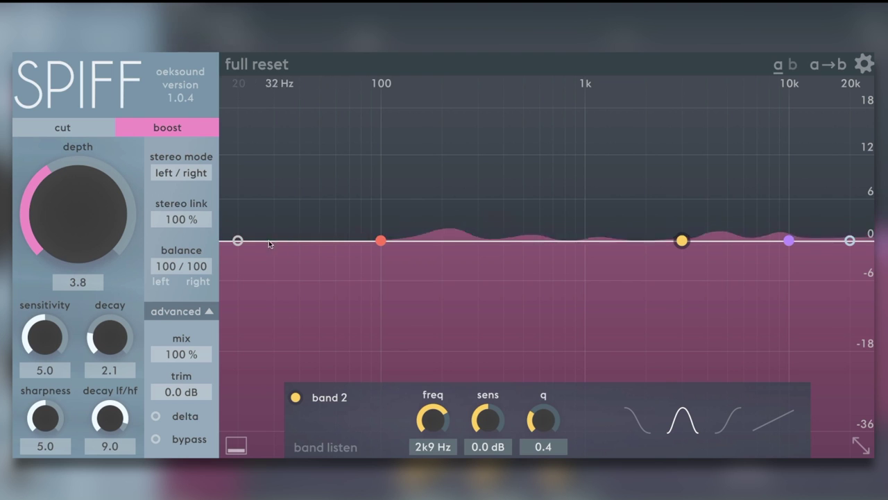
pyautogui.moveTo(237, 240); pyautogui.dragTo(497, 241)
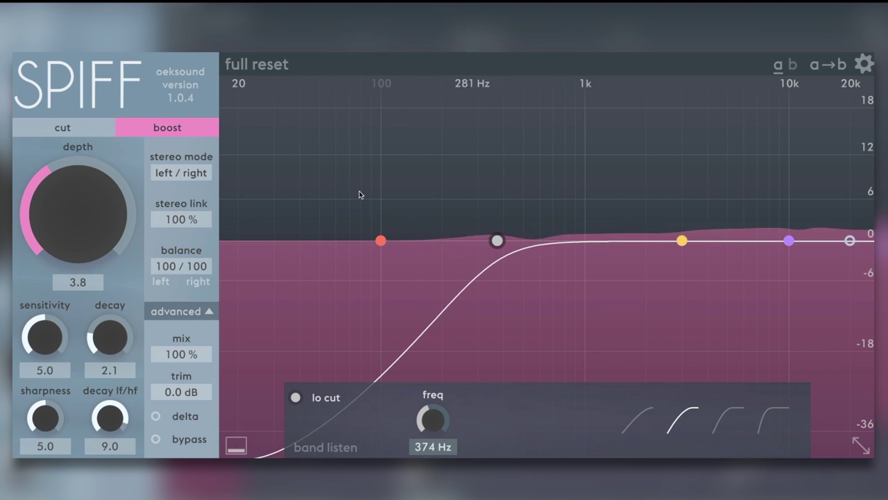
pyautogui.moveTo(498, 241); pyautogui.dragTo(503, 242)
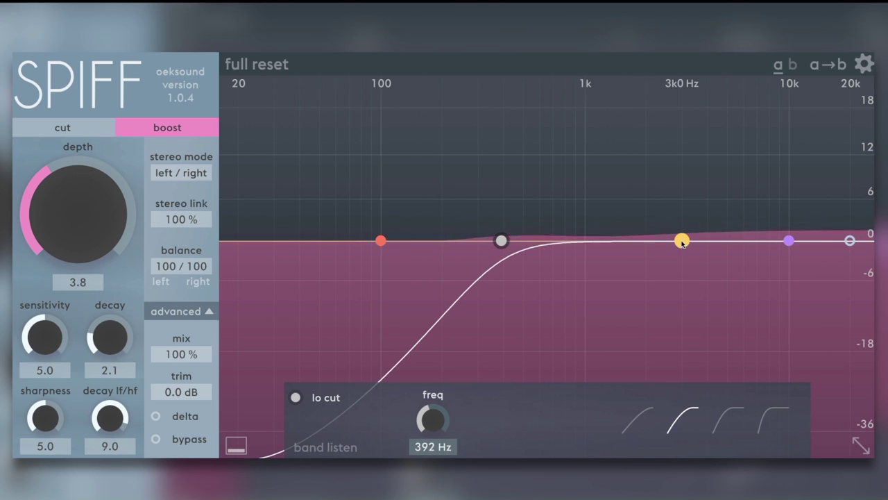
# Step: Turn band 2 into a tilt at about 1k9 Hz with roughly 8.2 dB sensitivity
pyautogui.moveTo(678, 247); pyautogui.dragTo(645, 190)
pyautogui.click(773, 419)
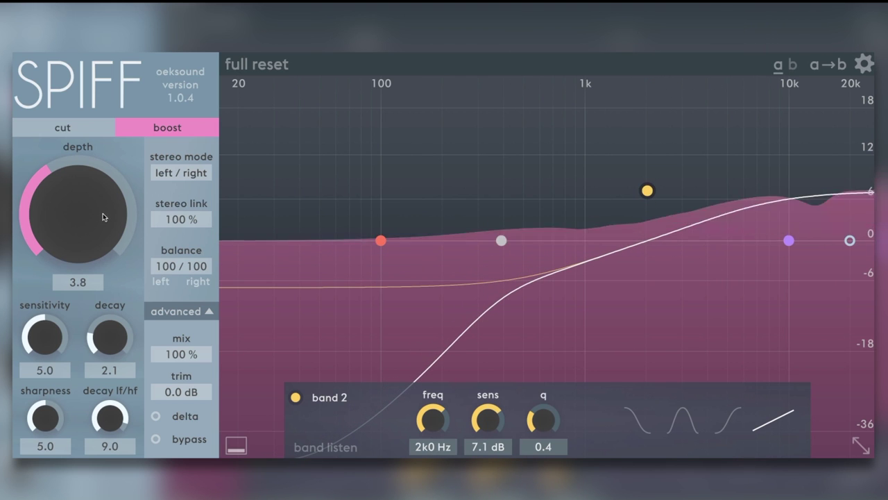
pyautogui.scroll(5, 103, 210)
pyautogui.moveTo(651, 195); pyautogui.dragTo(648, 189)
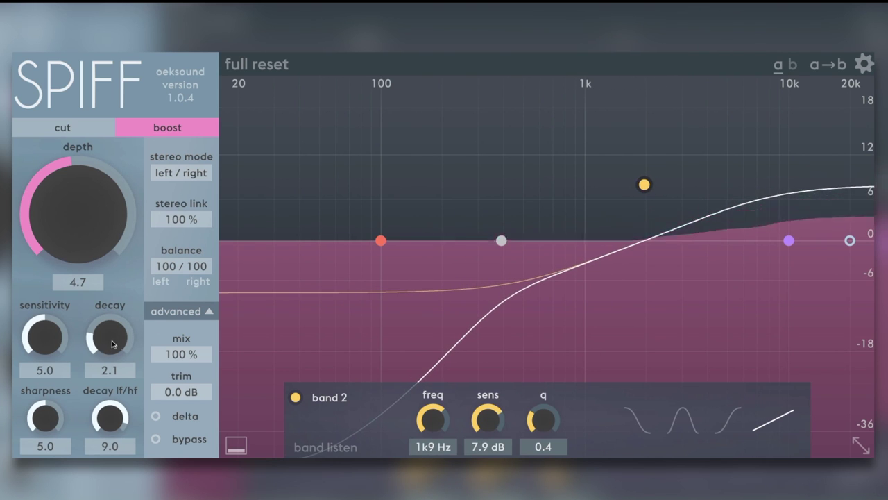
pyautogui.scroll(4, 111, 339)
pyautogui.scroll(7, 111, 339)
pyautogui.moveTo(644, 184); pyautogui.dragTo(645, 181)
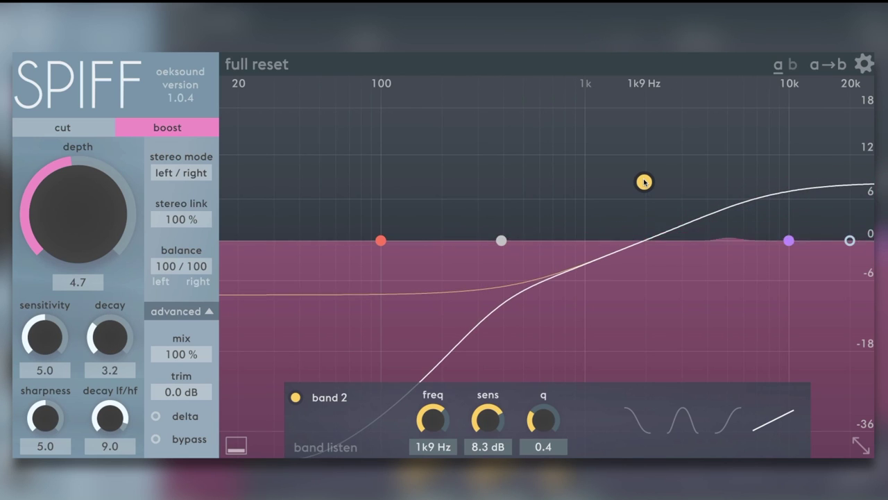
# Step: Compare with bypass, raise band 2 to 8.6 dB and turn delta monitoring on
pyautogui.click(157, 439)
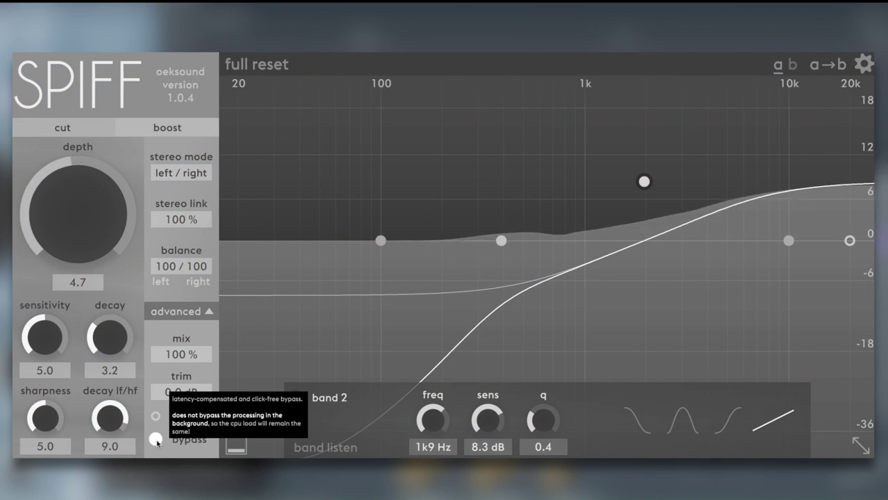
pyautogui.click(156, 439)
pyautogui.moveTo(644, 181); pyautogui.dragTo(645, 180)
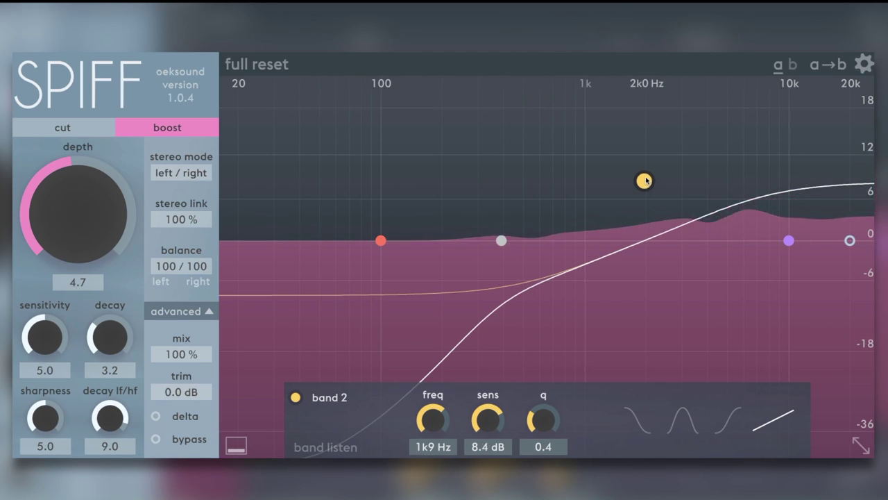
pyautogui.click(162, 416)
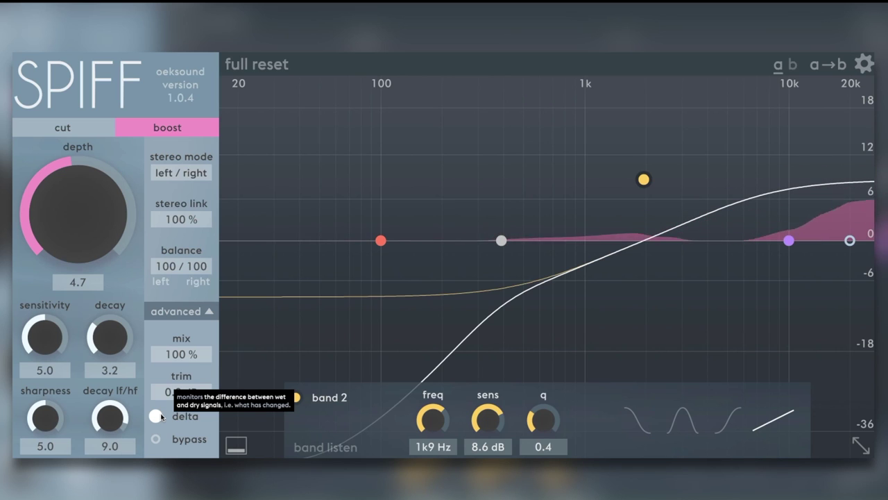
# Step: Turn delta off, nudge band 2 to 8.5 dB, and switch to cut mode adjusting depth
pyautogui.click(159, 416)
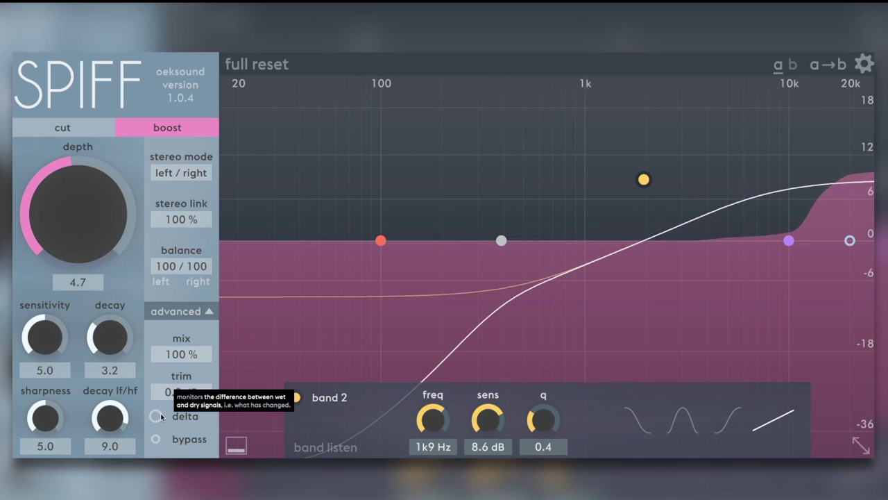
pyautogui.moveTo(644, 183); pyautogui.dragTo(644, 182)
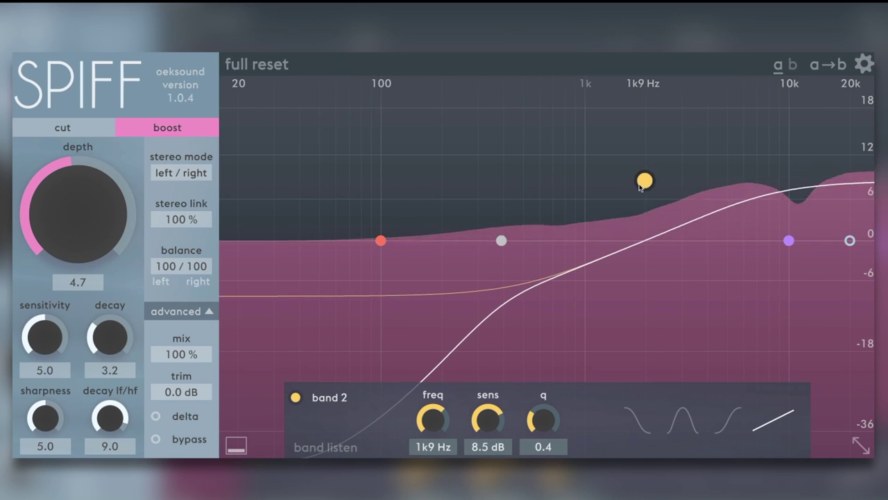
pyautogui.click(88, 131)
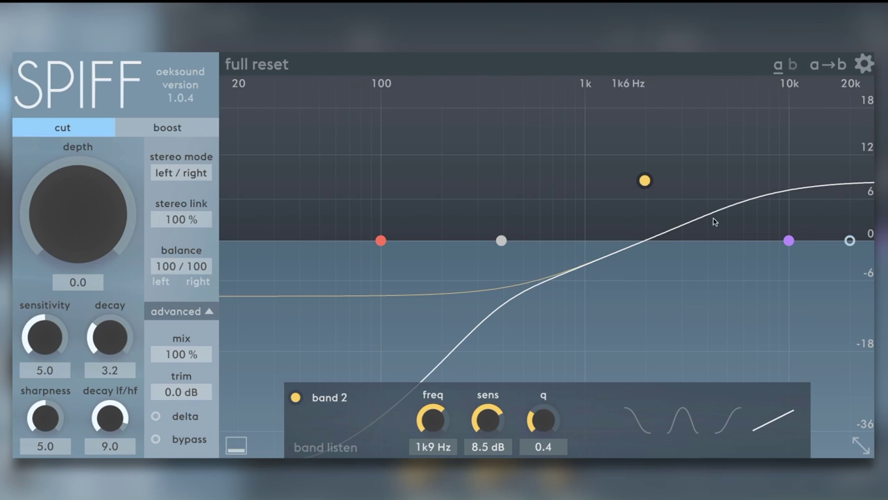
pyautogui.moveTo(78, 233)
pyautogui.mouseDown()
pyautogui.moveTo(100, 140)
pyautogui.moveTo(100, 252)
pyautogui.mouseUp()
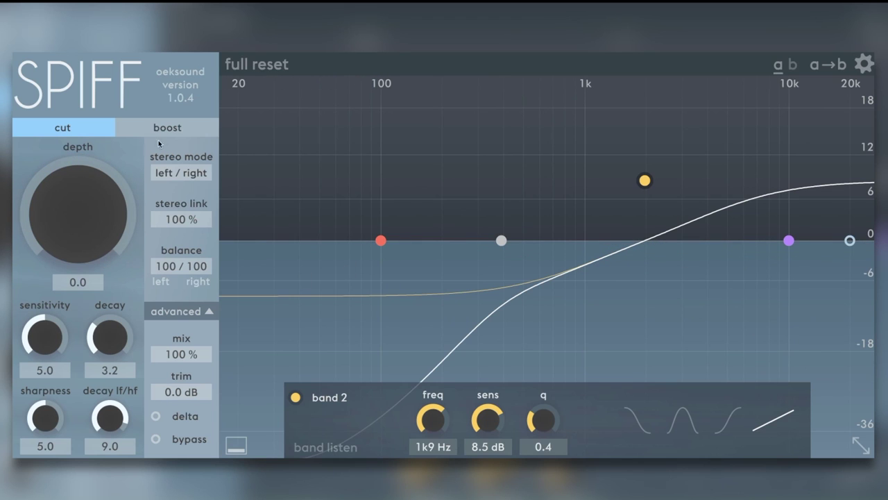
# Step: Return to boost with more depth, nudge band 2, and lower the mix below 100%
pyautogui.click(186, 132)
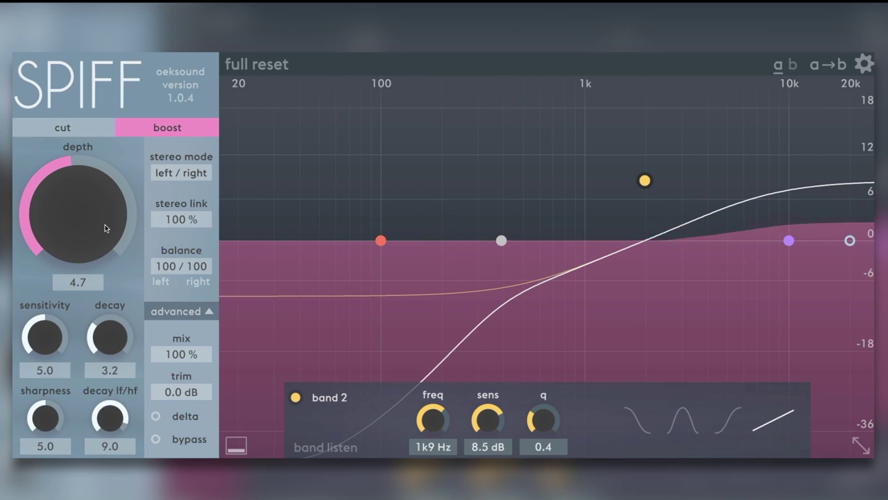
pyautogui.moveTo(82, 247)
pyautogui.mouseDown()
pyautogui.moveTo(83, 201)
pyautogui.moveTo(84, 229)
pyautogui.mouseUp()
pyautogui.moveTo(644, 179); pyautogui.dragTo(647, 185)
pyautogui.moveTo(182, 354); pyautogui.dragTo(186, 362)
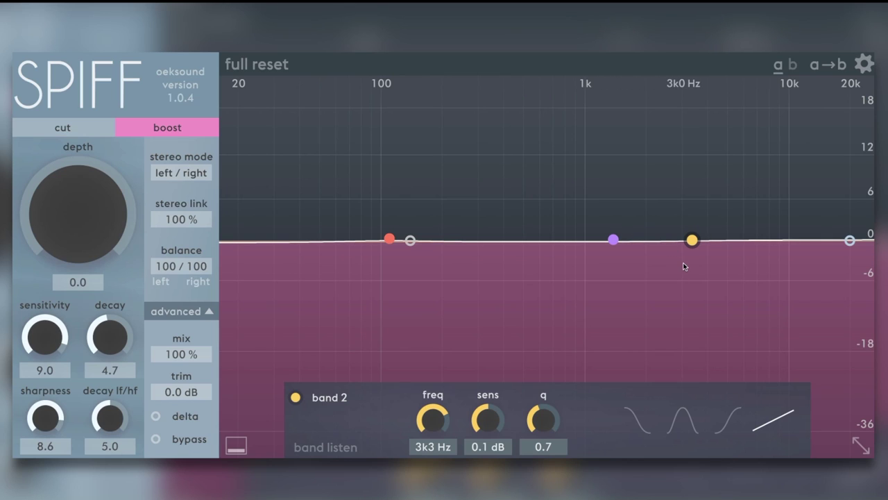
# Step: Switch to cut mode and enable the lo cut band at about 1k2 Hz
pyautogui.click(70, 129)
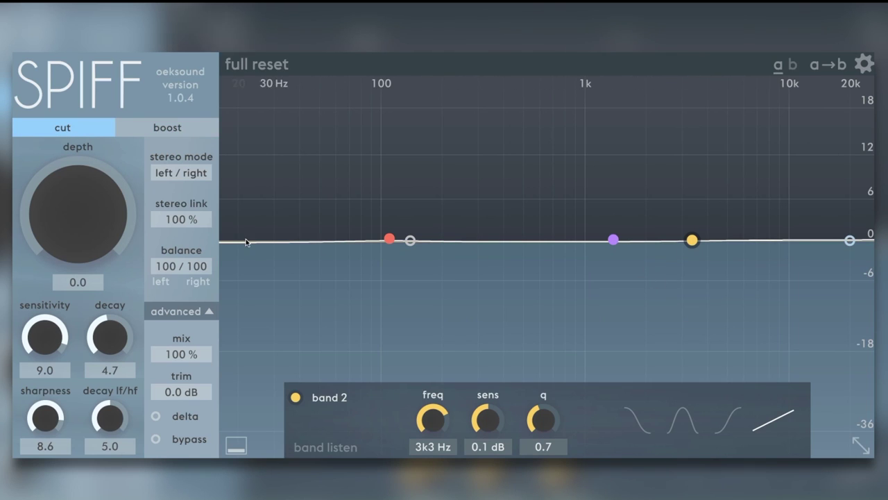
pyautogui.click(411, 240)
pyautogui.moveTo(410, 241); pyautogui.dragTo(624, 251)
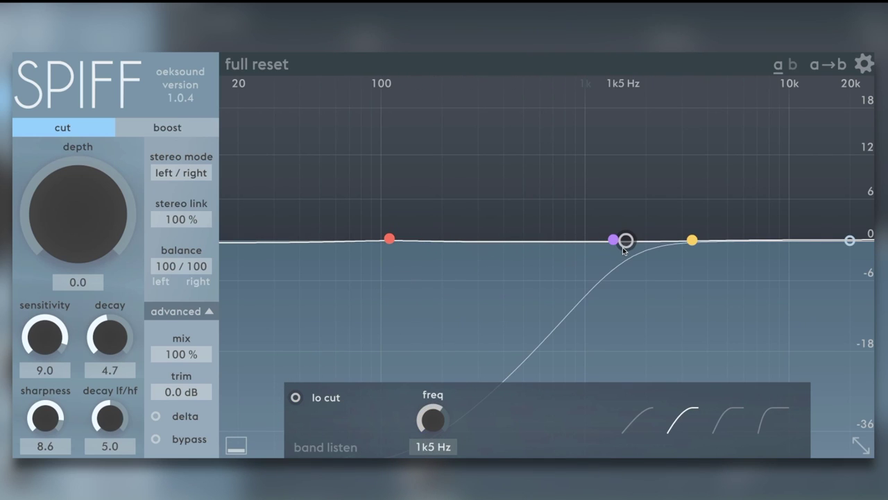
pyautogui.click(295, 397)
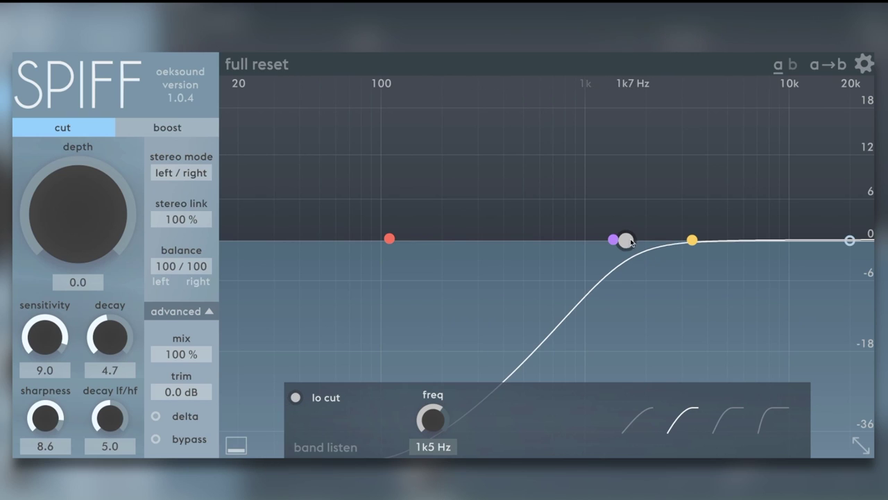
pyautogui.moveTo(625, 240); pyautogui.dragTo(607, 240)
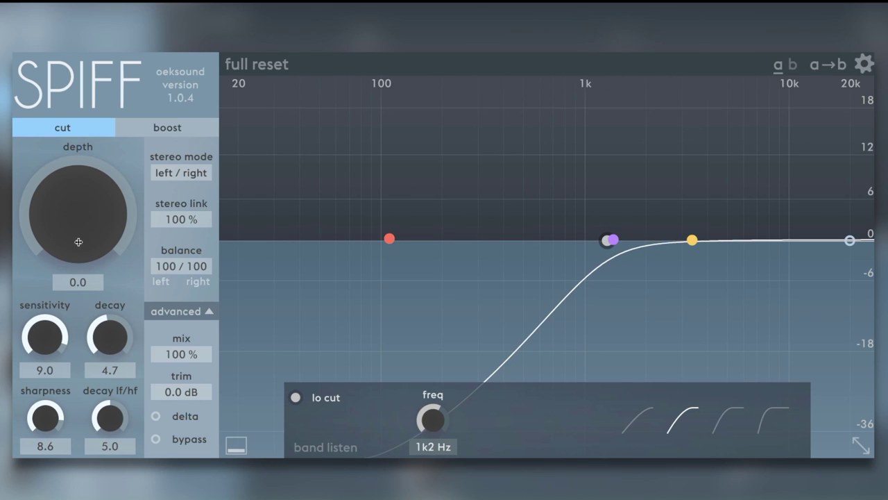
# Step: Raise depth to 4.2, move band 3 near 1k9 Hz, and set the lo cut to 2k4 Hz
pyautogui.moveTo(78, 244); pyautogui.dragTo(81, 193)
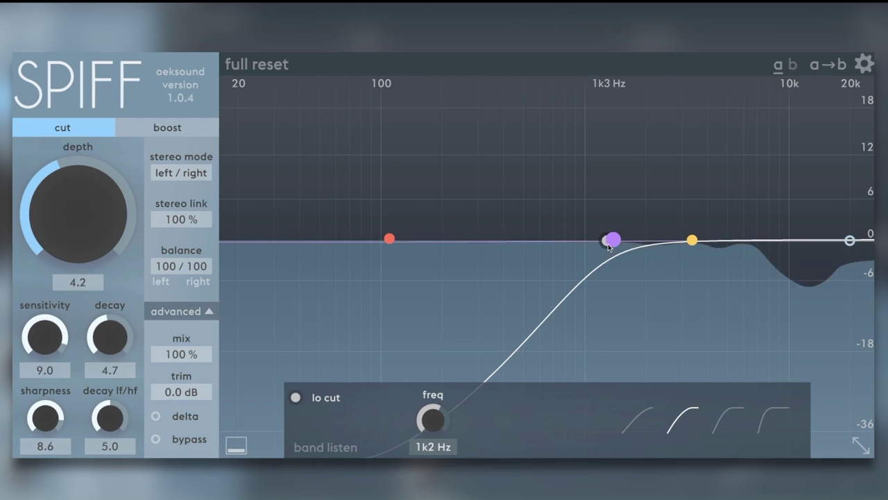
pyautogui.moveTo(609, 246); pyautogui.dragTo(634, 241)
pyautogui.moveTo(433, 421); pyautogui.dragTo(420, 417)
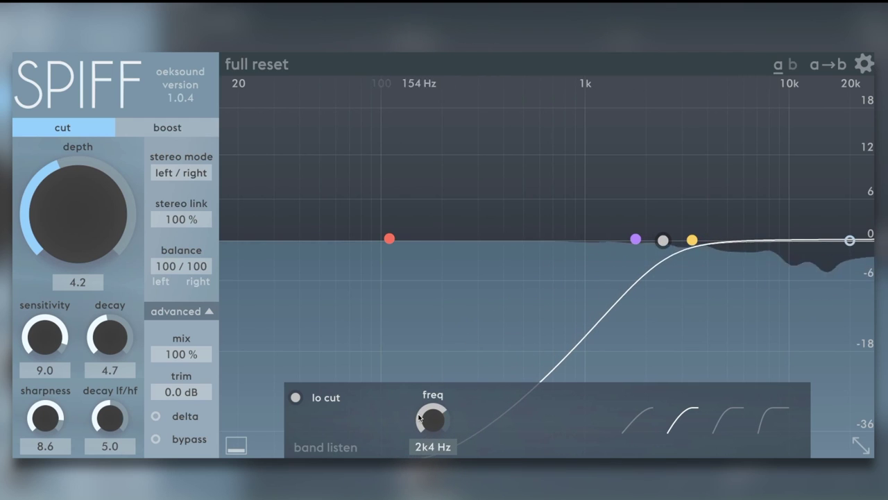
pyautogui.click(325, 449)
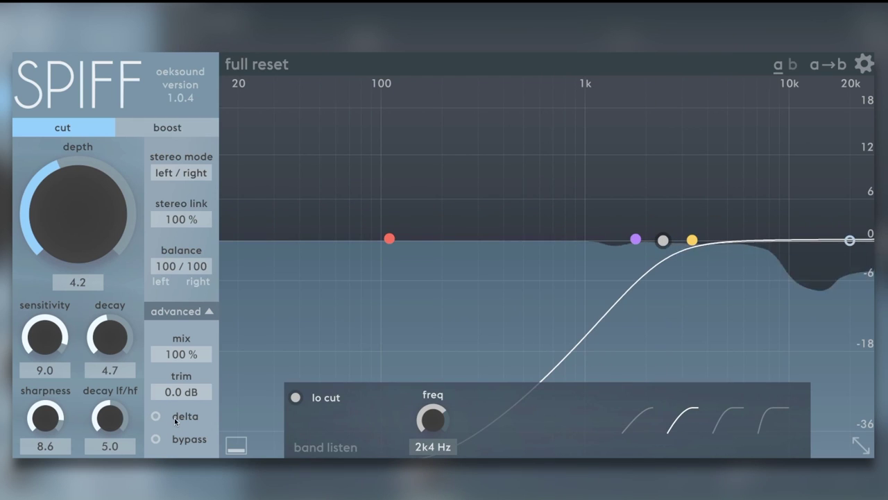
# Step: Check delta, lower the lo cut to 2k2 Hz and deepen the cut to 7.2
pyautogui.click(176, 419)
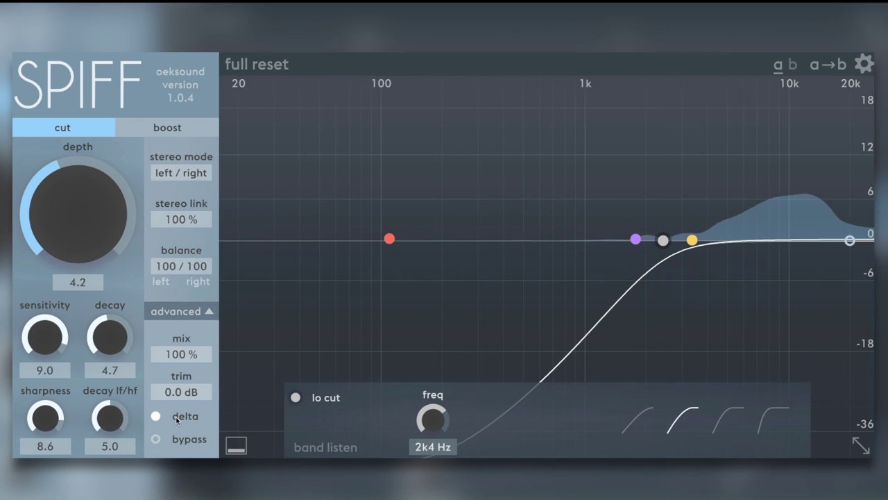
pyautogui.click(175, 420)
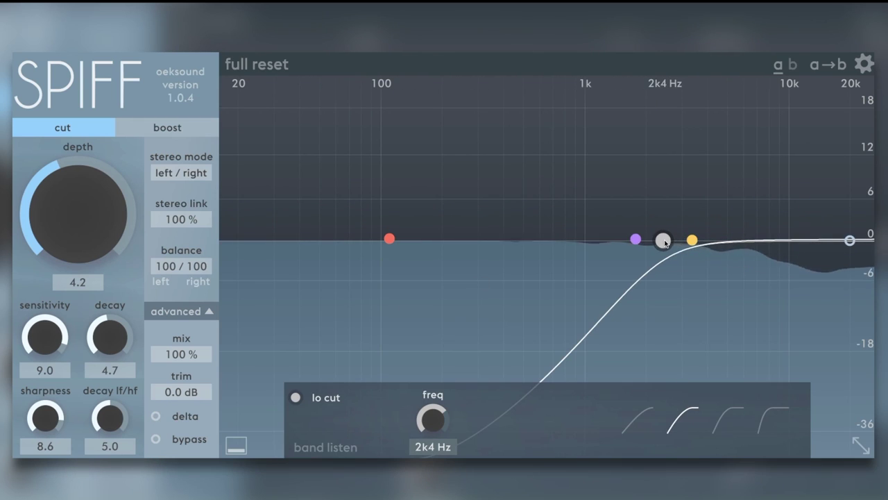
pyautogui.moveTo(664, 241); pyautogui.dragTo(657, 240)
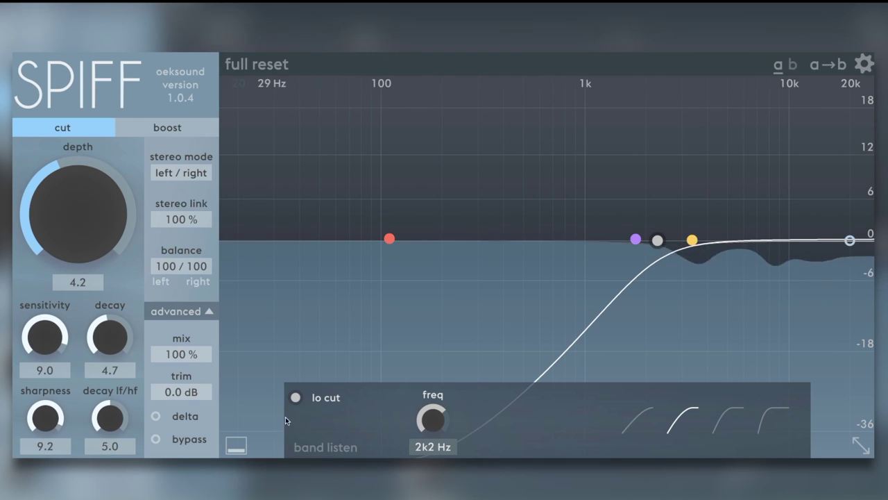
pyautogui.moveTo(93, 171); pyautogui.dragTo(93, 168)
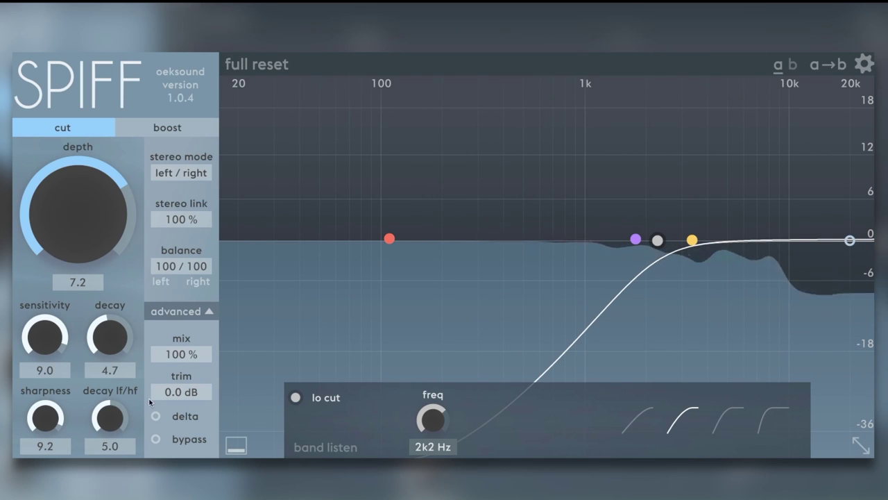
# Step: Toggle bypass on and off twice to compare, leaving processing active
pyautogui.click(156, 439)
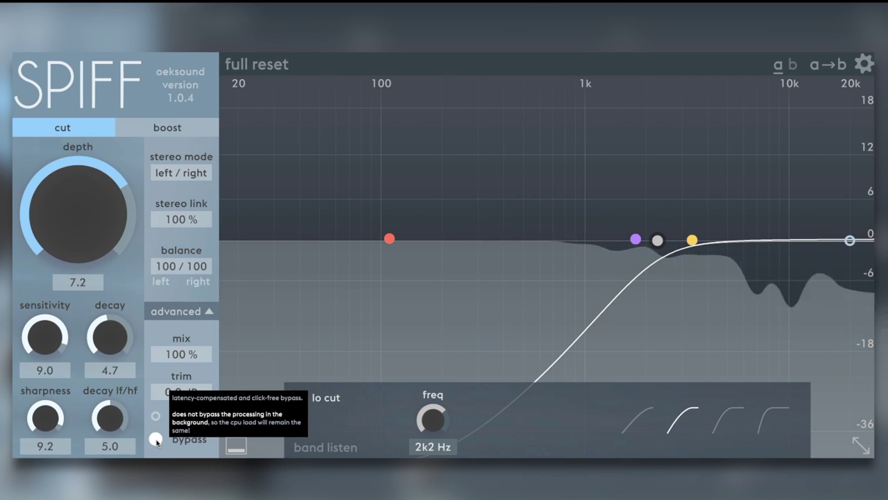
pyautogui.click(156, 439)
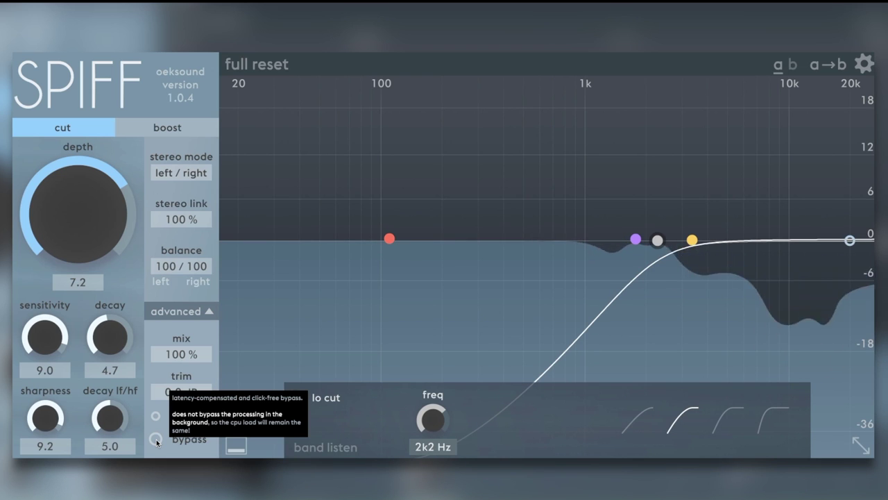
pyautogui.click(156, 440)
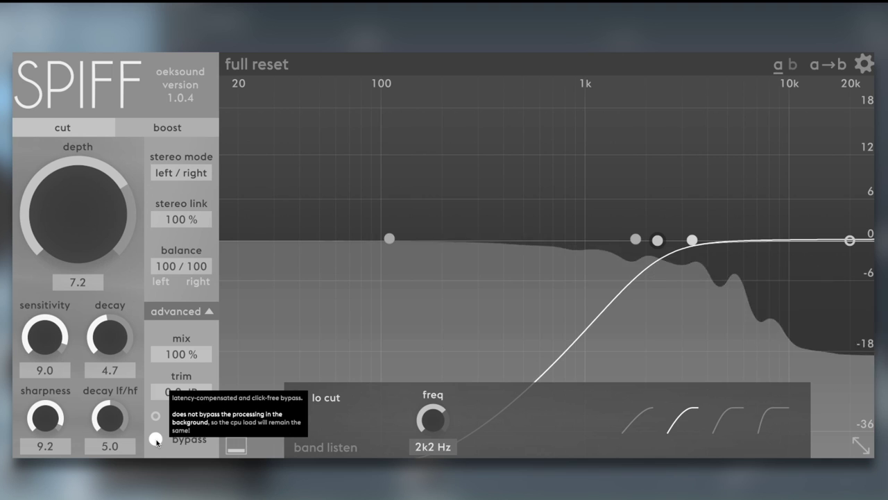
pyautogui.click(156, 440)
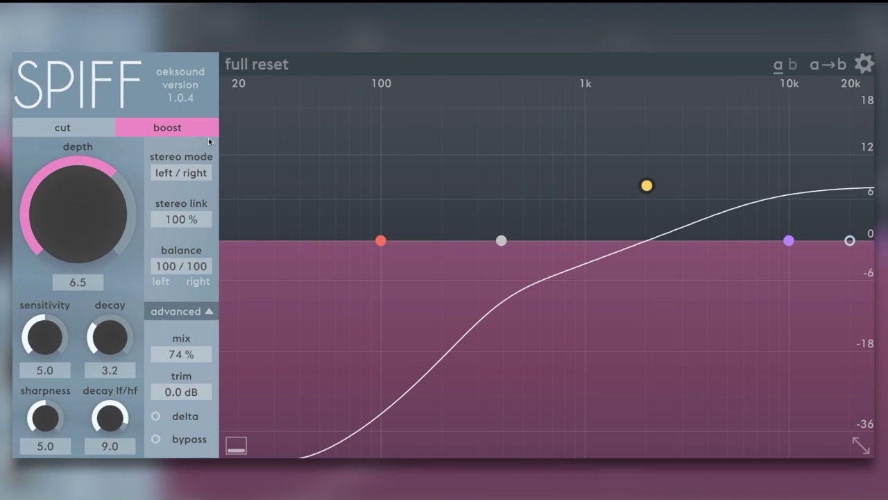
# Step: Load the full reset preset, then set boost mode with depth at 5.6
pyautogui.click(291, 68)
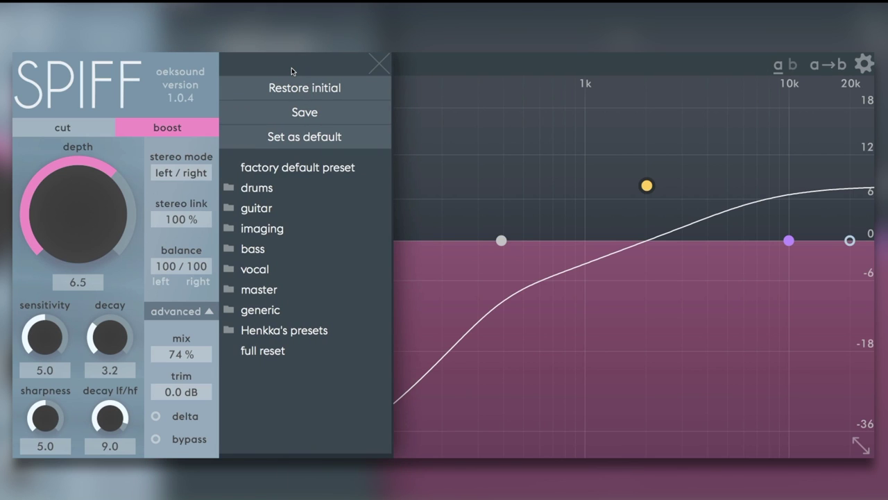
pyautogui.click(263, 352)
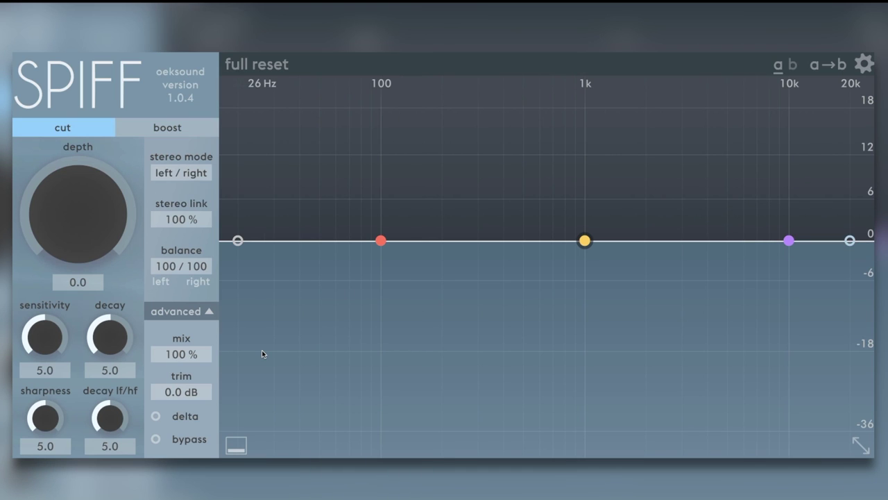
pyautogui.click(158, 129)
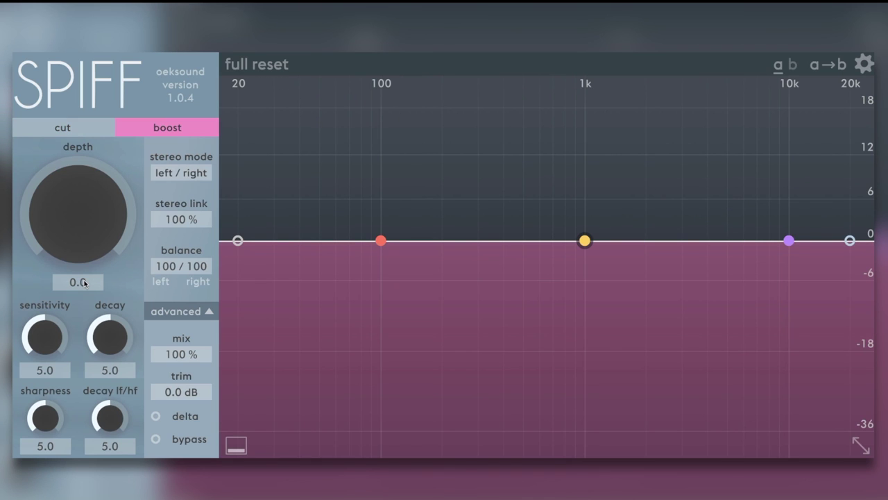
pyautogui.moveTo(84, 259); pyautogui.dragTo(334, 156)
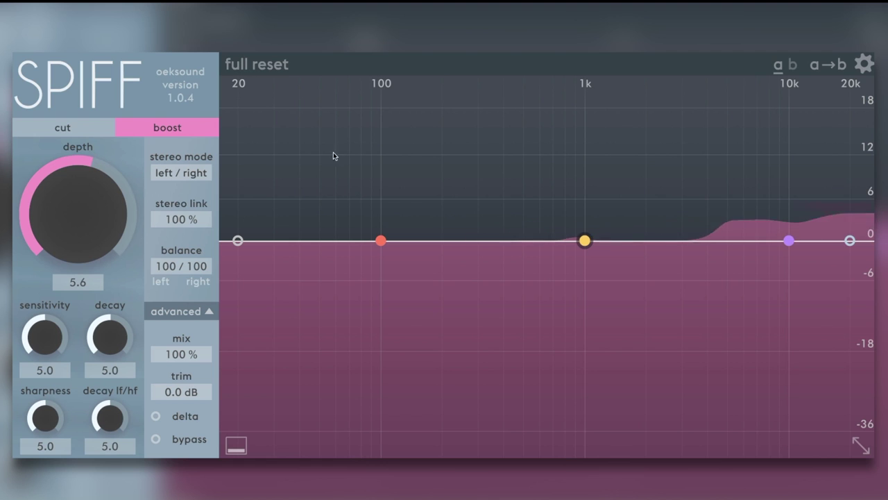
# Step: Shape band 2 into a 2k0 Hz, 3.2 dB boosting peak at depth 5.4, then A/B it with bypass
pyautogui.click(850, 240)
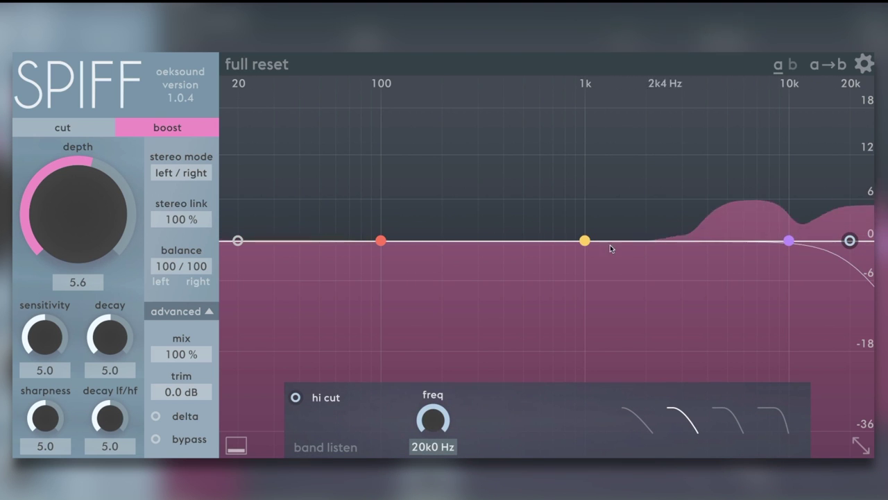
pyautogui.moveTo(585, 241); pyautogui.dragTo(646, 218)
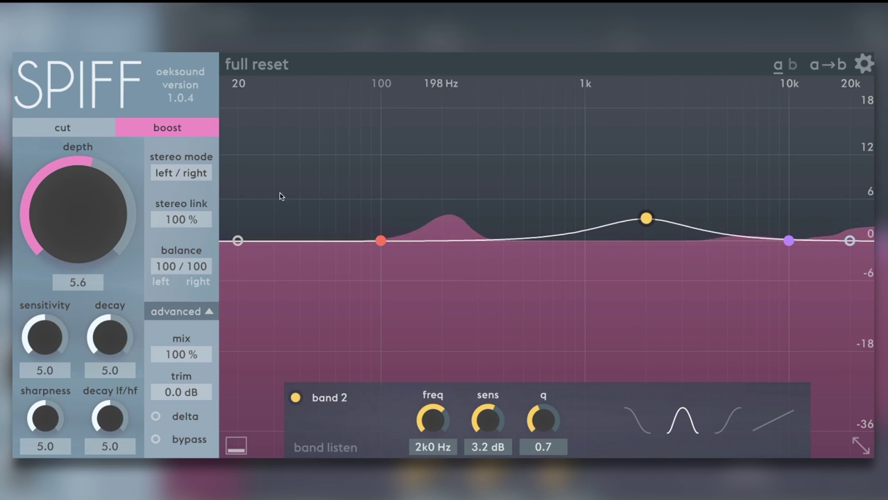
pyautogui.moveTo(141, 211); pyautogui.dragTo(103, 221)
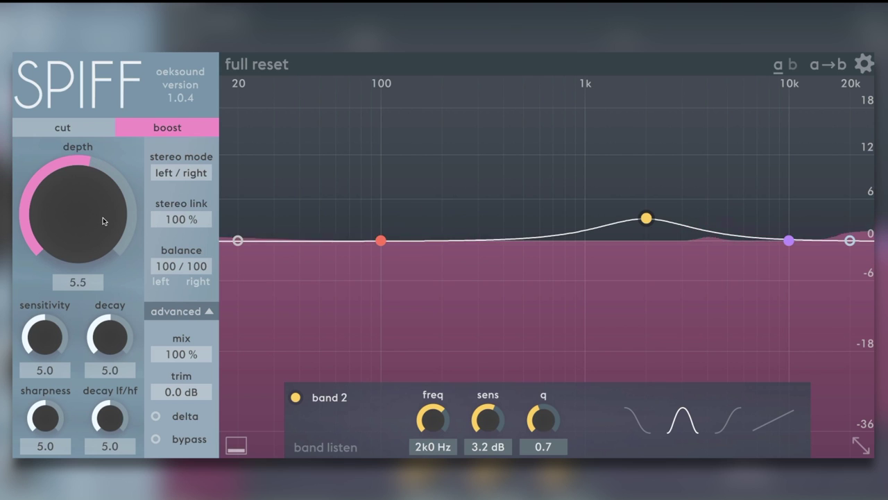
pyautogui.click(156, 439)
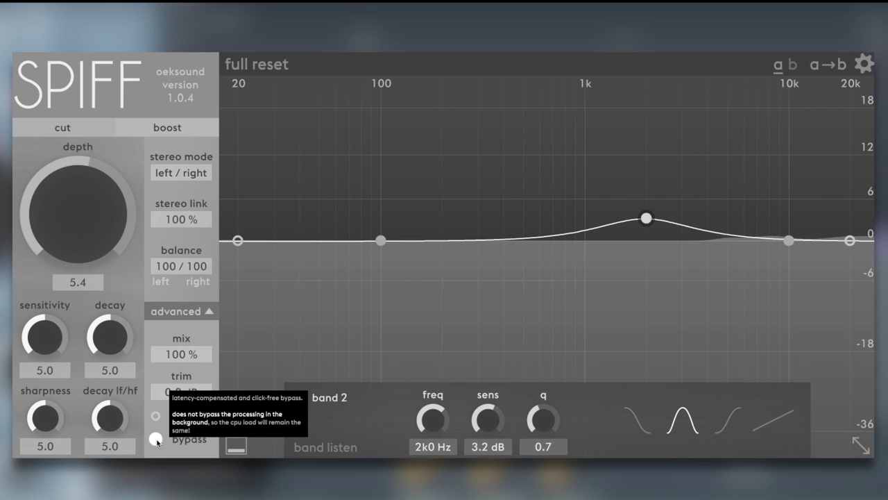
pyautogui.click(157, 440)
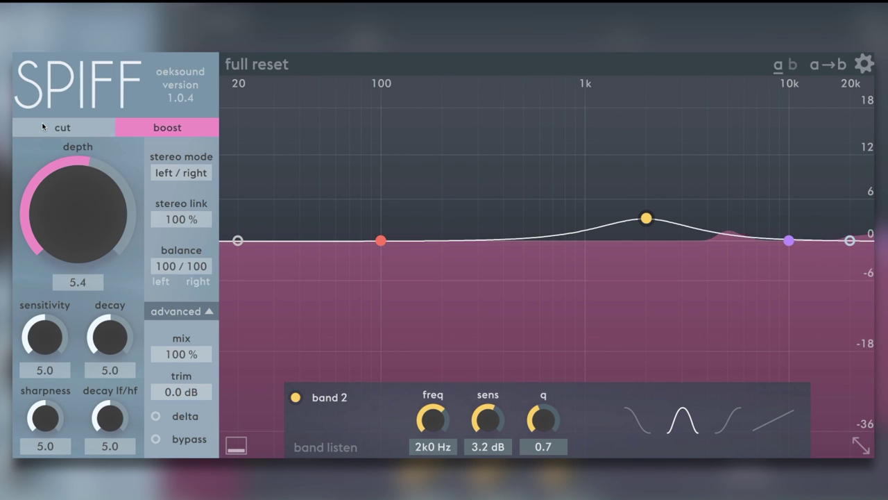